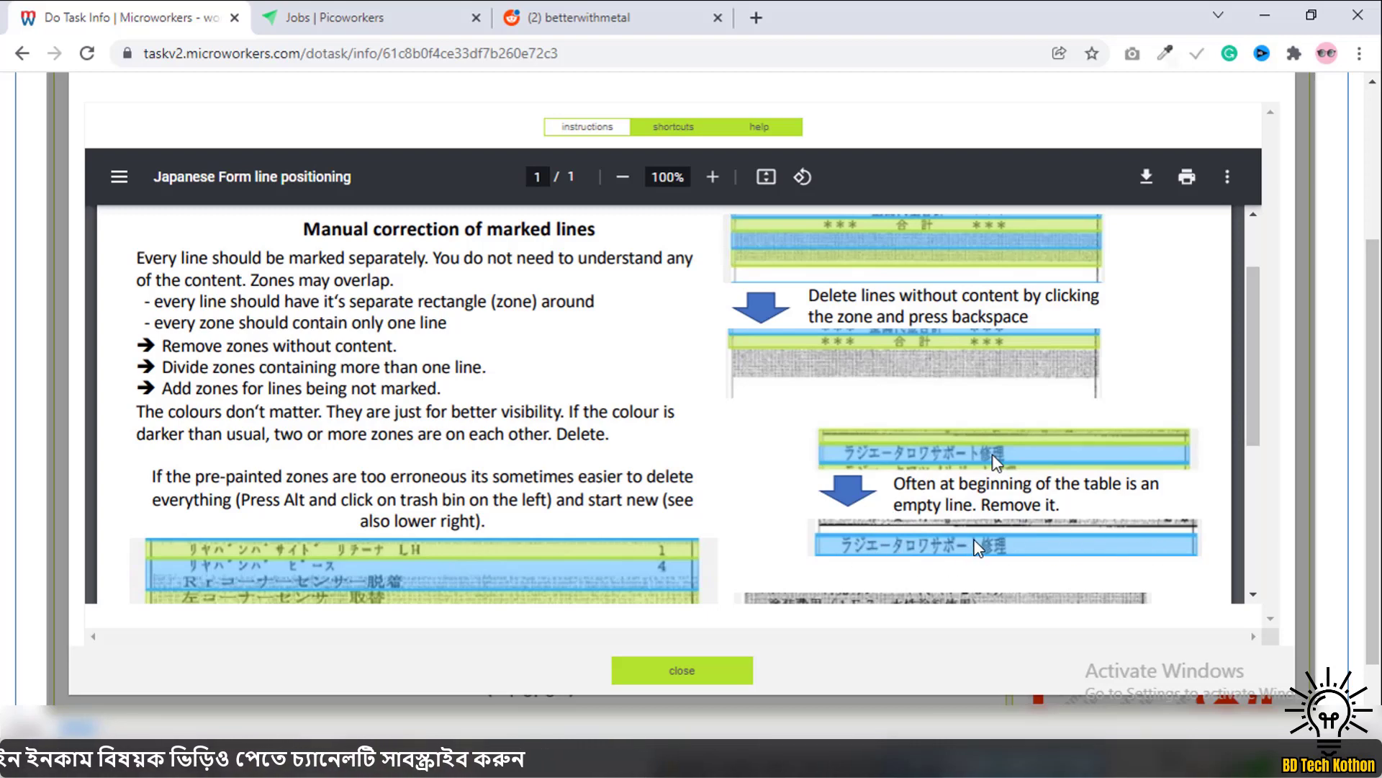
Step: Read the rest of the Japanese Form line positioning instructions and close them
{"action": "scroll", "coordinate": [986, 504], "scroll_direction": "down", "scroll_amount": 5}
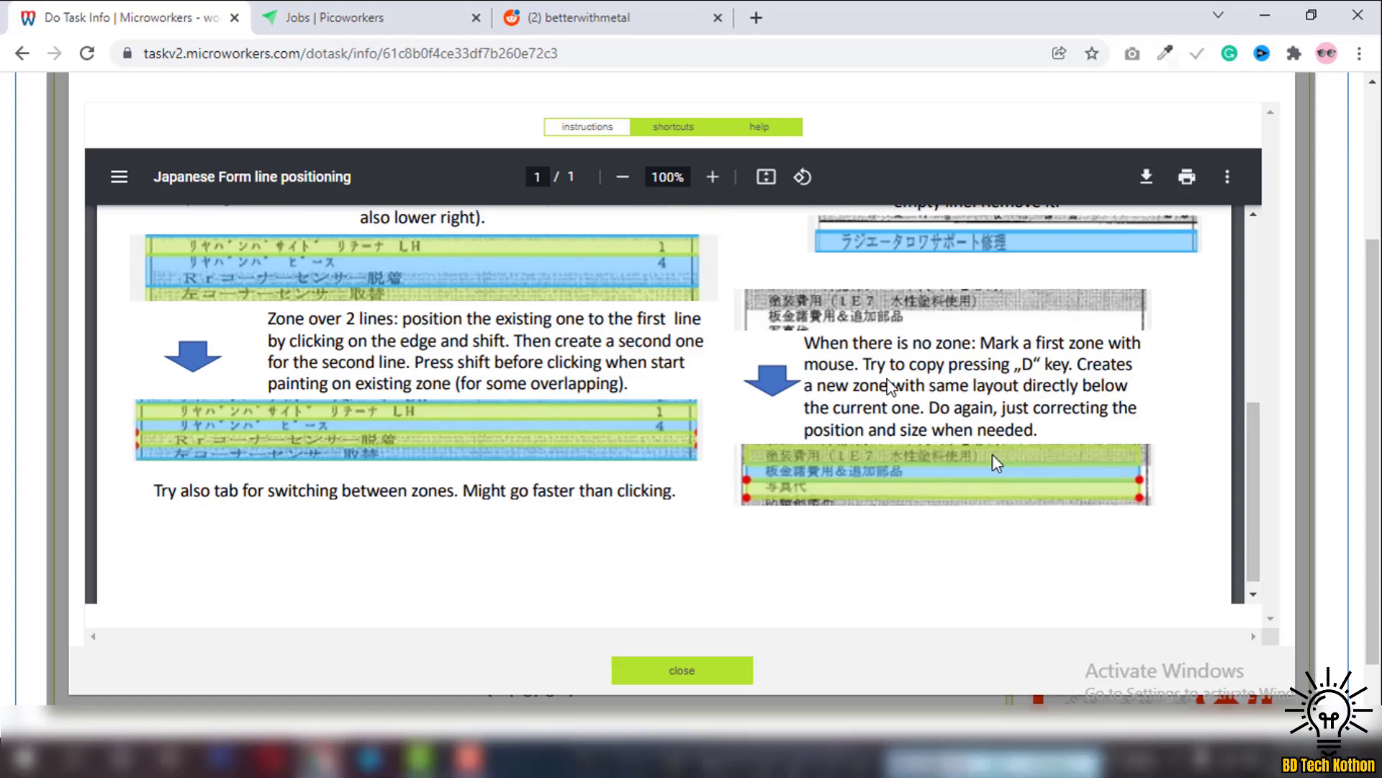
{"action": "scroll", "coordinate": [890, 385], "scroll_direction": "down", "scroll_amount": 1}
{"action": "left_click", "coordinate": [681, 670]}
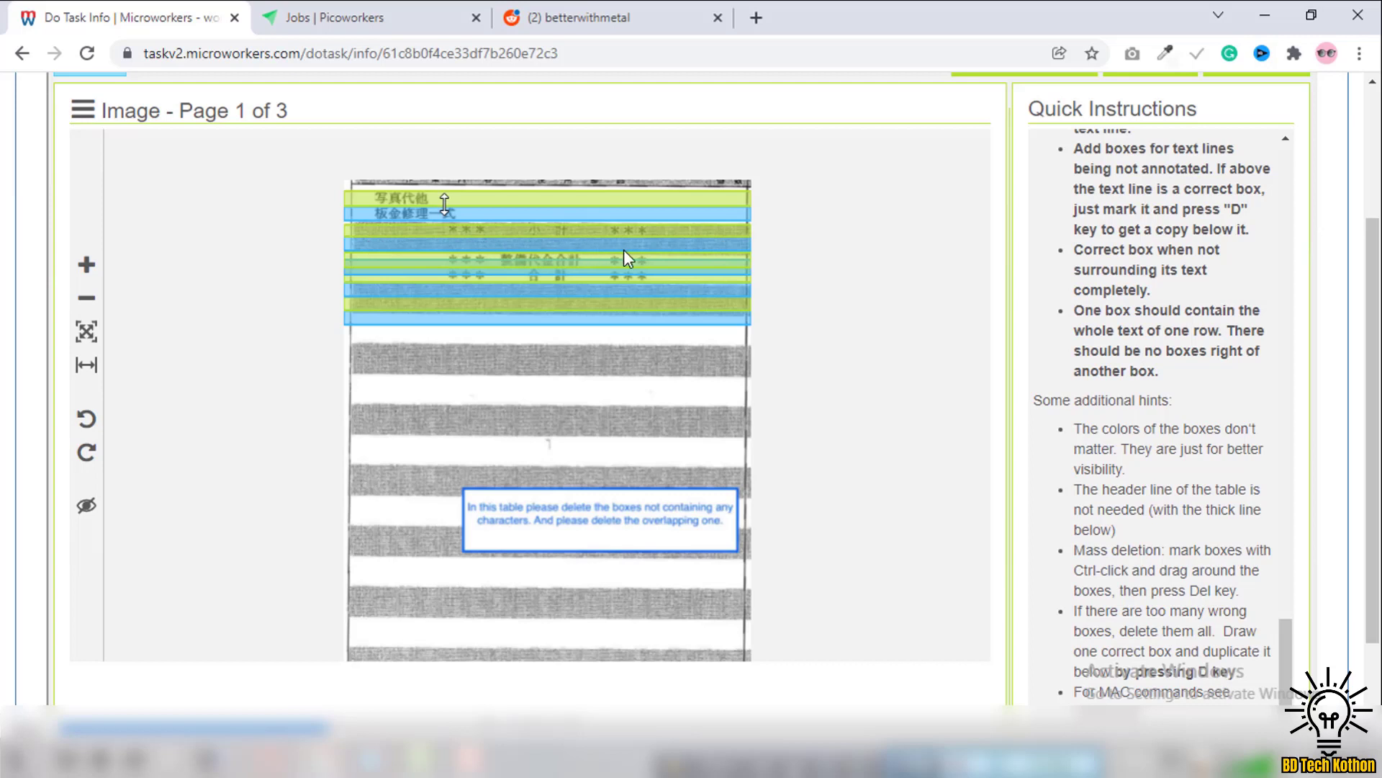
Step: Delete the empty and overlapping boxes on page 1 and fit the box on the 整備代金合計 line to its text
{"action": "left_click", "coordinate": [529, 244]}
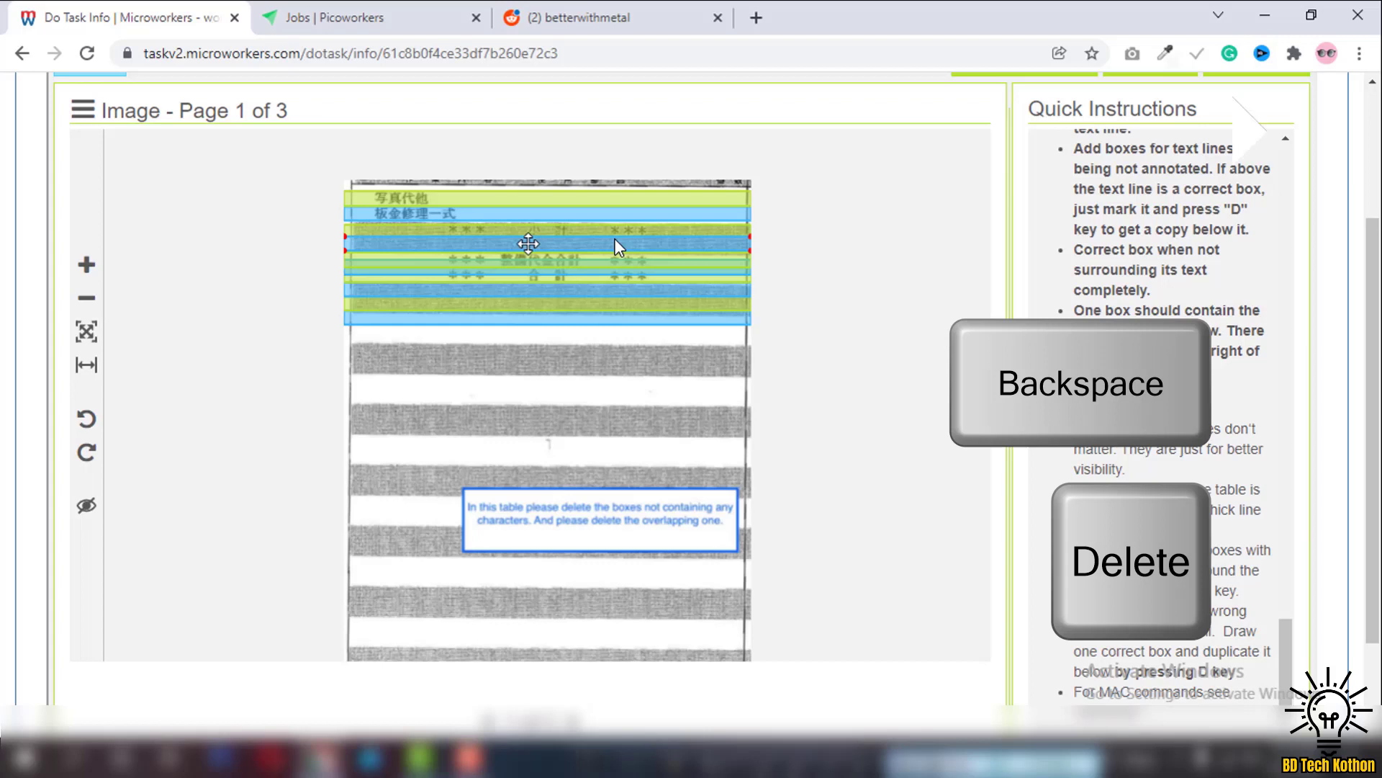
{"action": "key", "text": "Delete"}
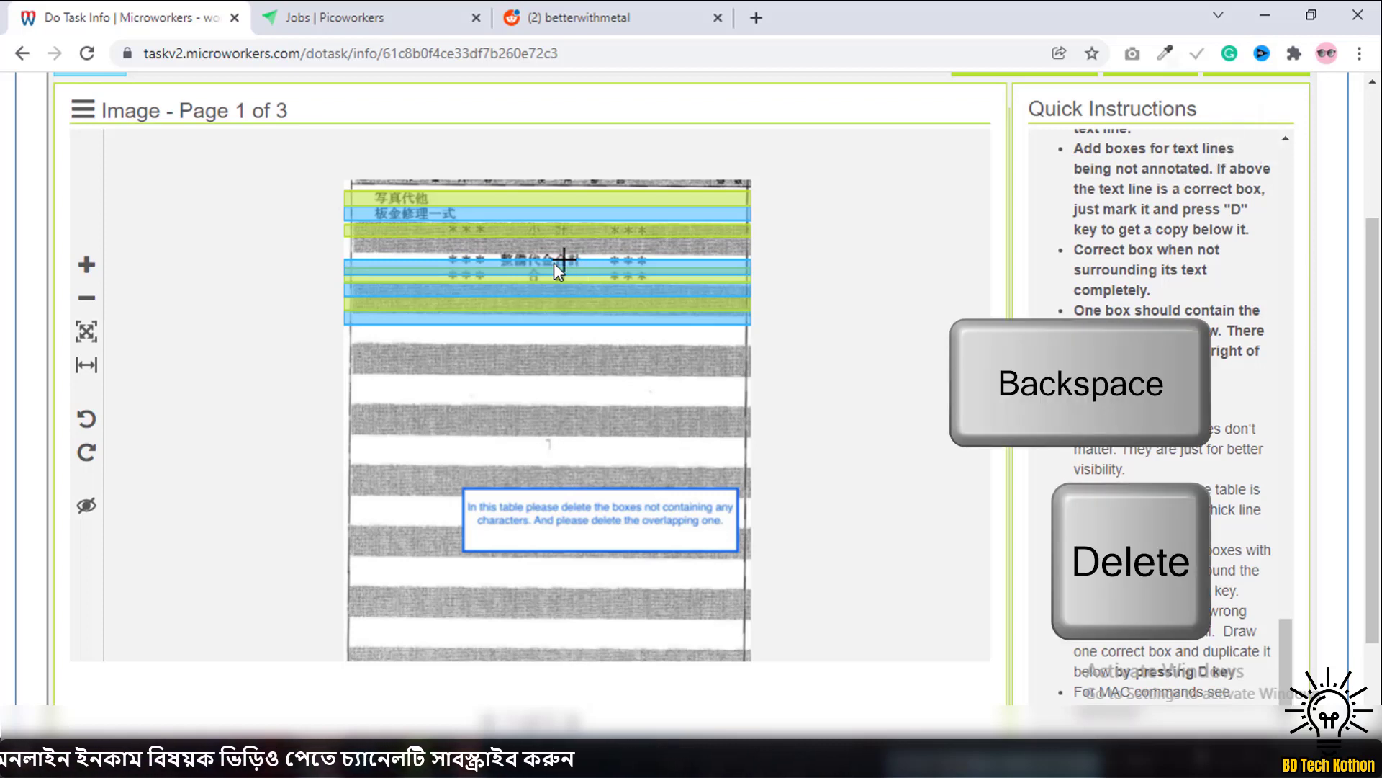
{"action": "left_click", "coordinate": [436, 262]}
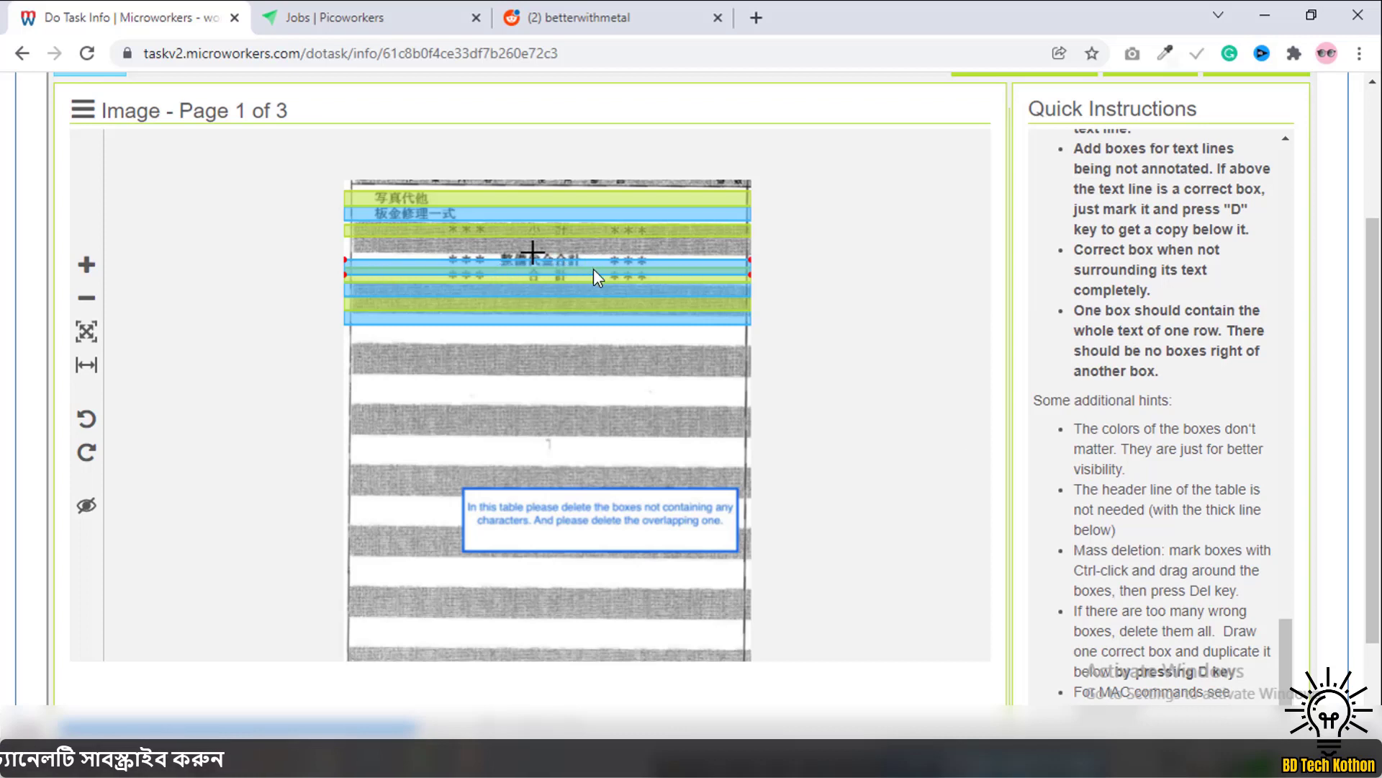
{"action": "left_click", "coordinate": [537, 230]}
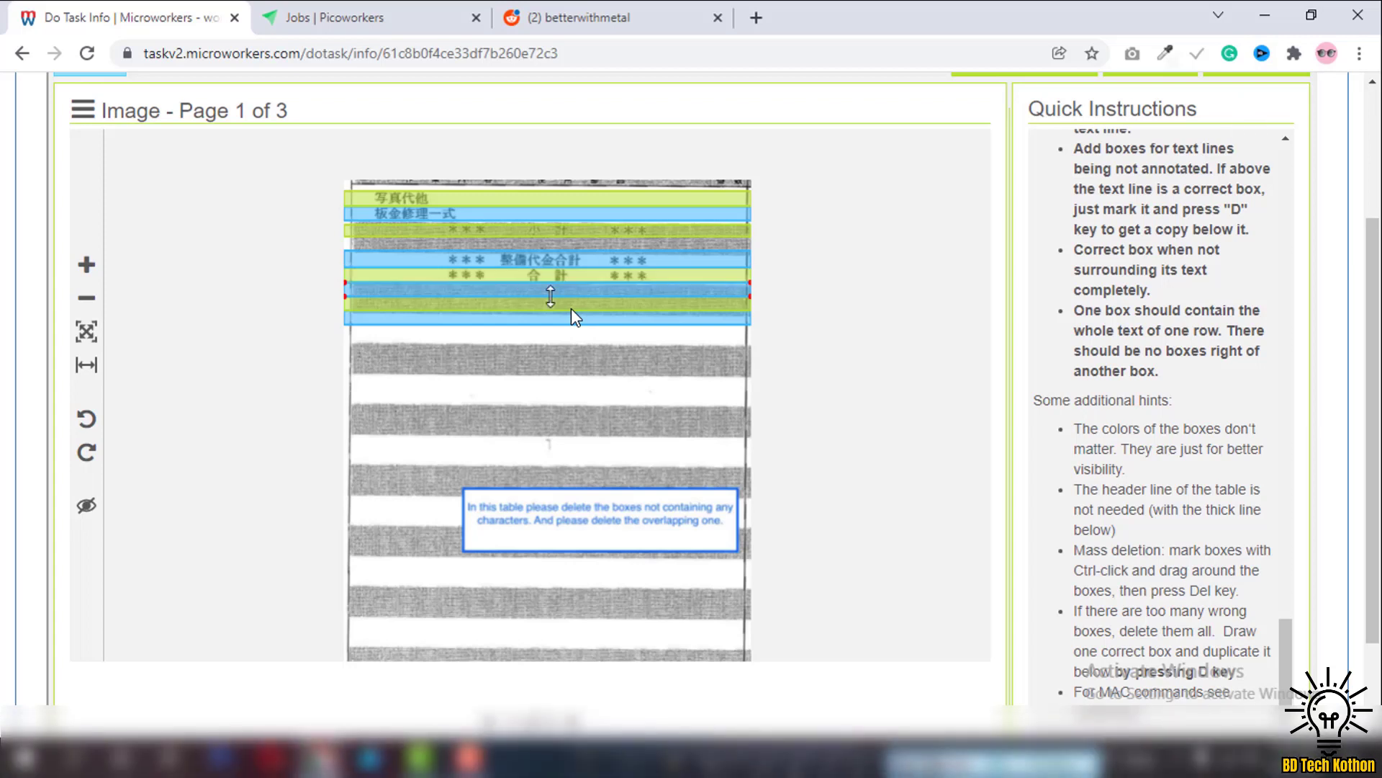
{"action": "key", "text": "Delete"}
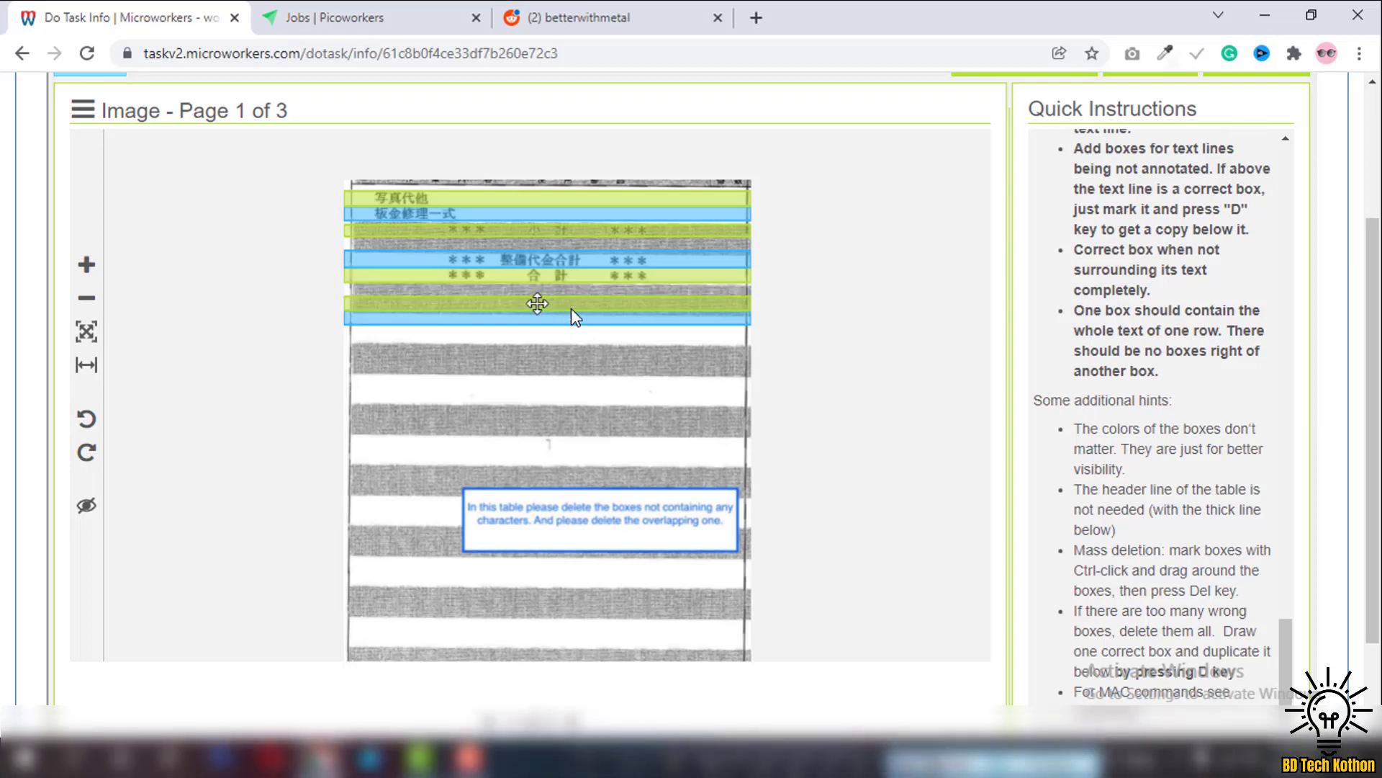
{"action": "key", "text": "Delete"}
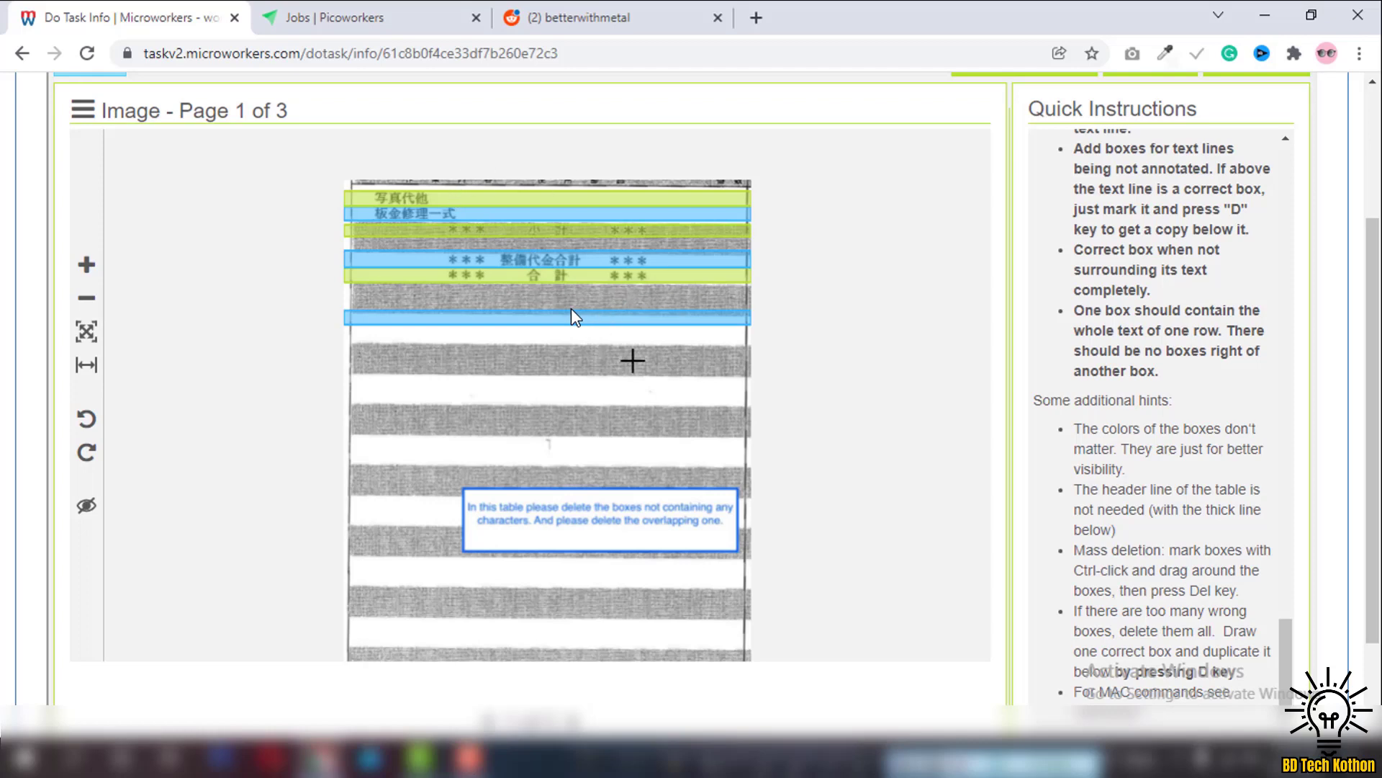
Step: Go to page 2 of the image set
{"action": "scroll", "coordinate": [632, 360], "scroll_direction": "down", "scroll_amount": 2}
{"action": "left_click", "coordinate": [571, 604]}
{"action": "scroll", "coordinate": [571, 604], "scroll_direction": "up", "scroll_amount": 3}
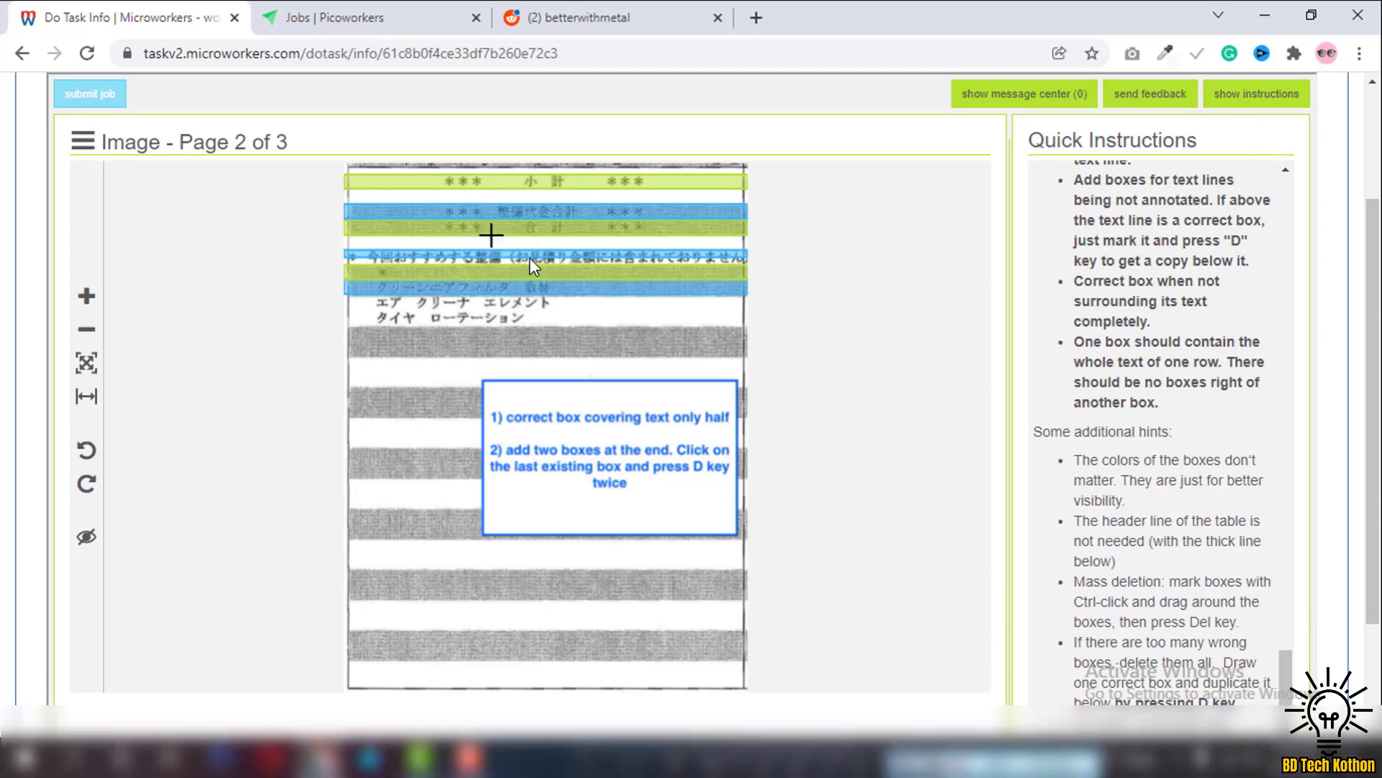
Step: Enlarge the half-covering box on the 今回おすすめする整備 line and delete the box on the asterisk line below it
{"action": "left_click", "coordinate": [503, 261]}
{"action": "left_click_drag", "start_coordinate": [509, 256], "coordinate": [520, 256]}
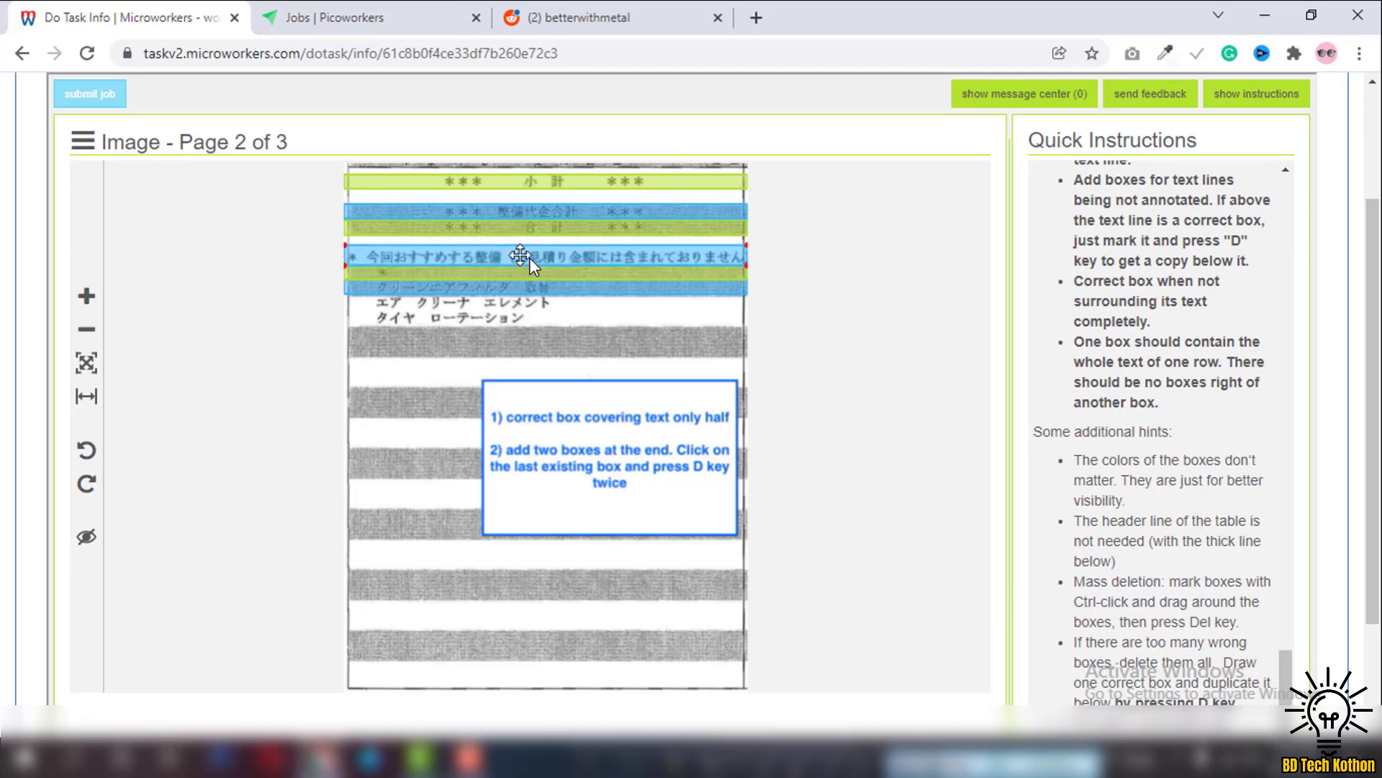
{"action": "left_click", "coordinate": [515, 272]}
{"action": "key", "text": "Delete"}
Step: Duplicate the last box twice to mark the エア クリーナ エレメント and タイヤ ローテーション lines
{"action": "left_click", "coordinate": [514, 286]}
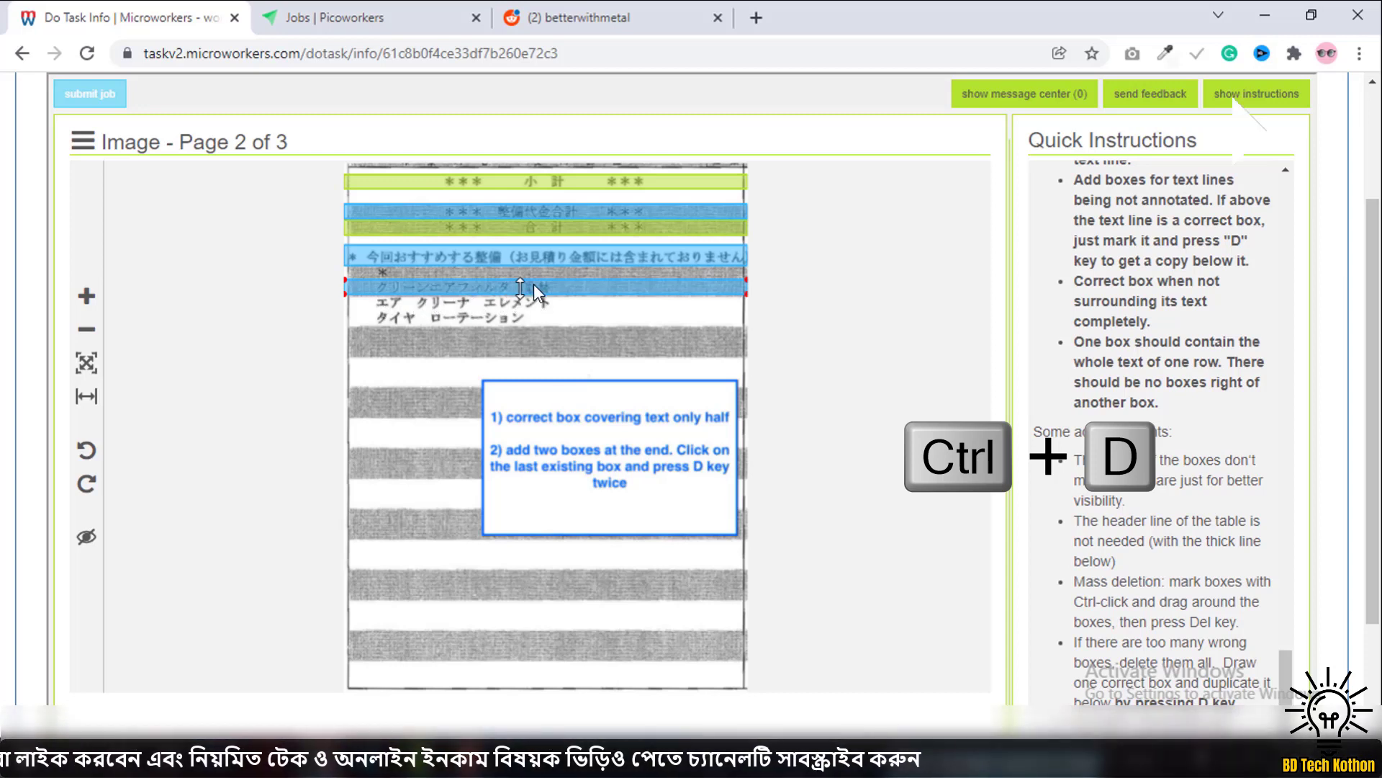
{"action": "key", "text": "d"}
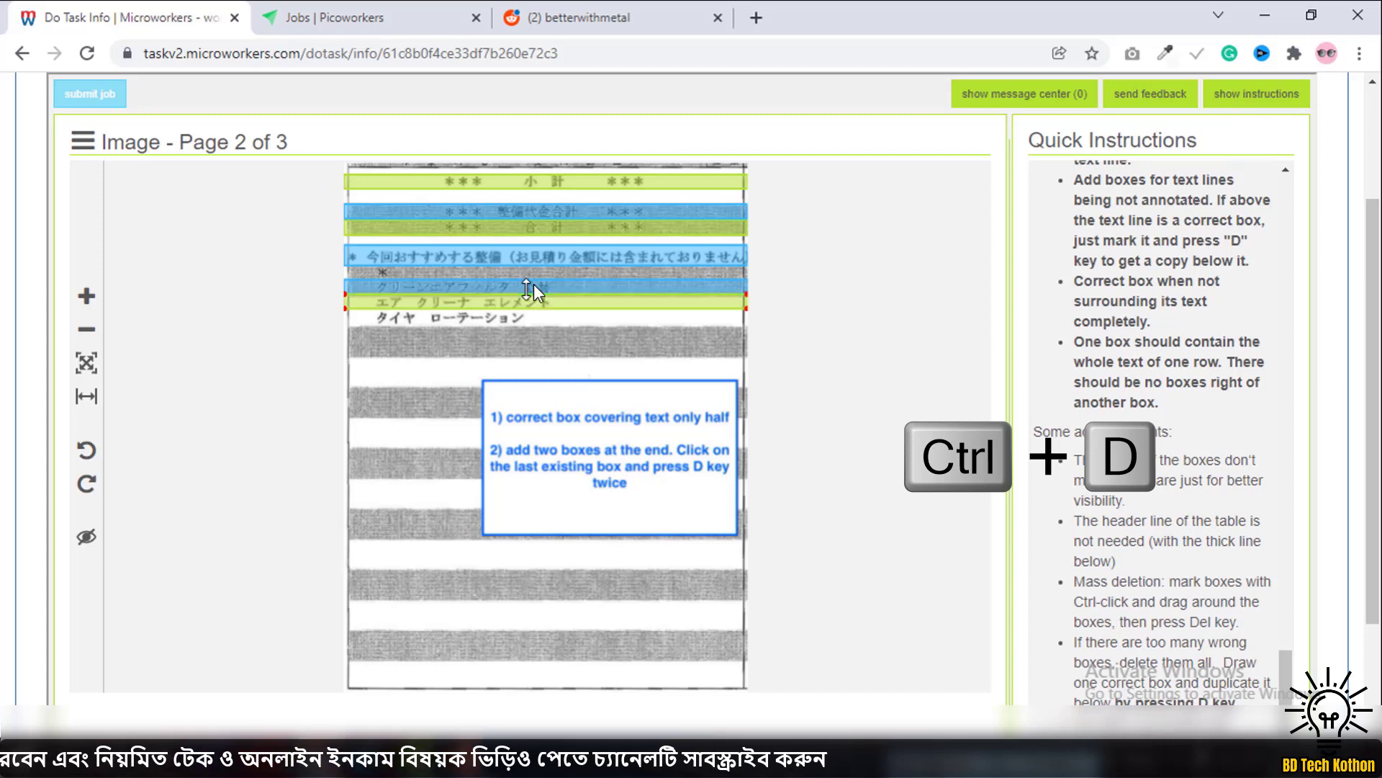
{"action": "key", "text": "d"}
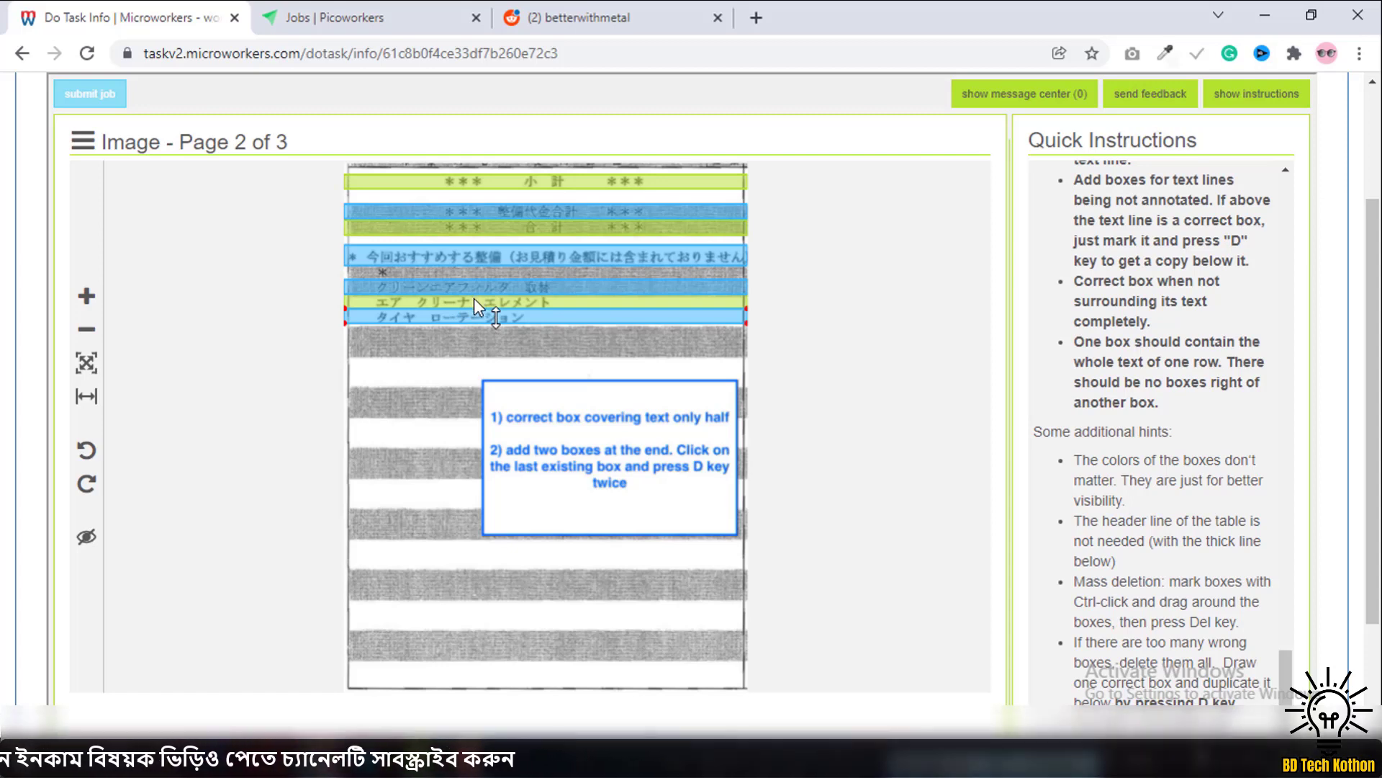
Step: Try to advance to page 3, and reset the test on page 2
{"action": "scroll", "coordinate": [588, 611], "scroll_direction": "down", "scroll_amount": 2}
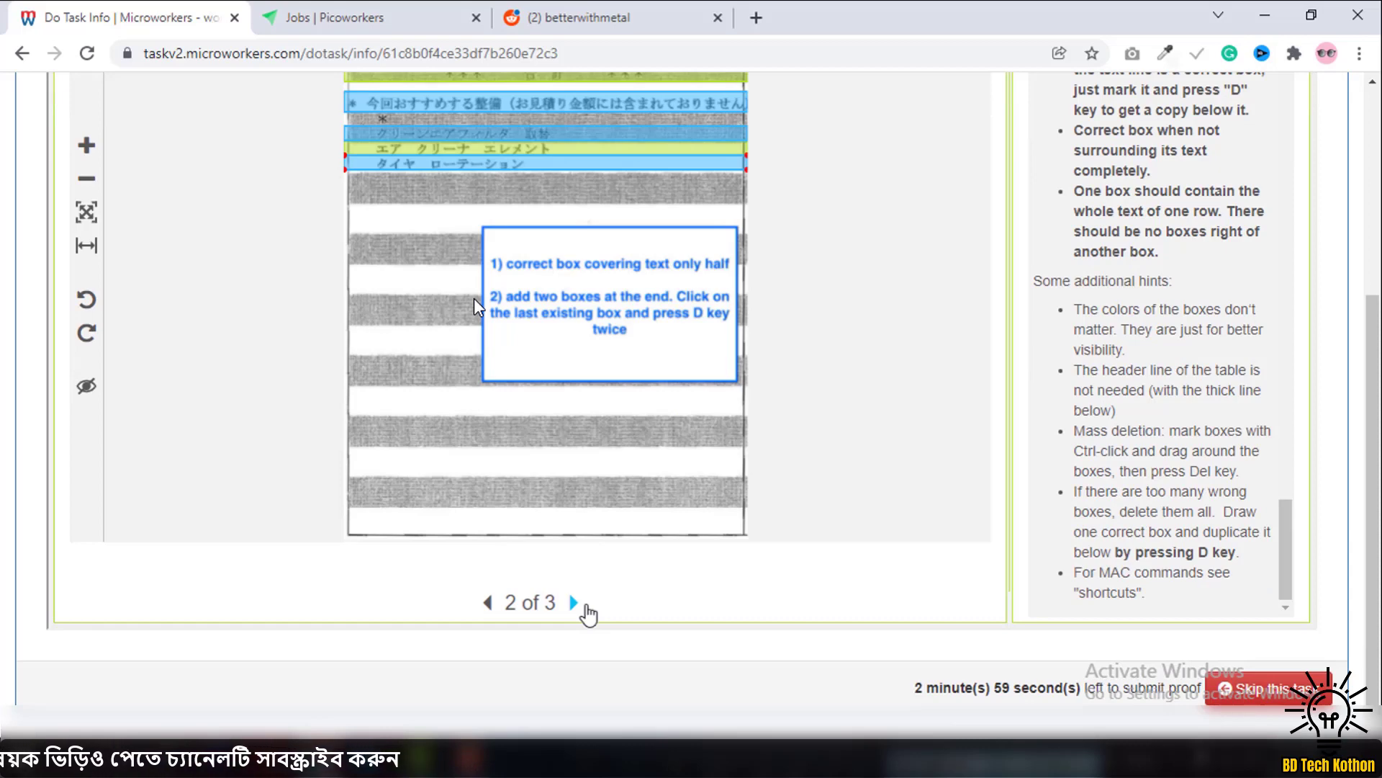
{"action": "left_click", "coordinate": [575, 603]}
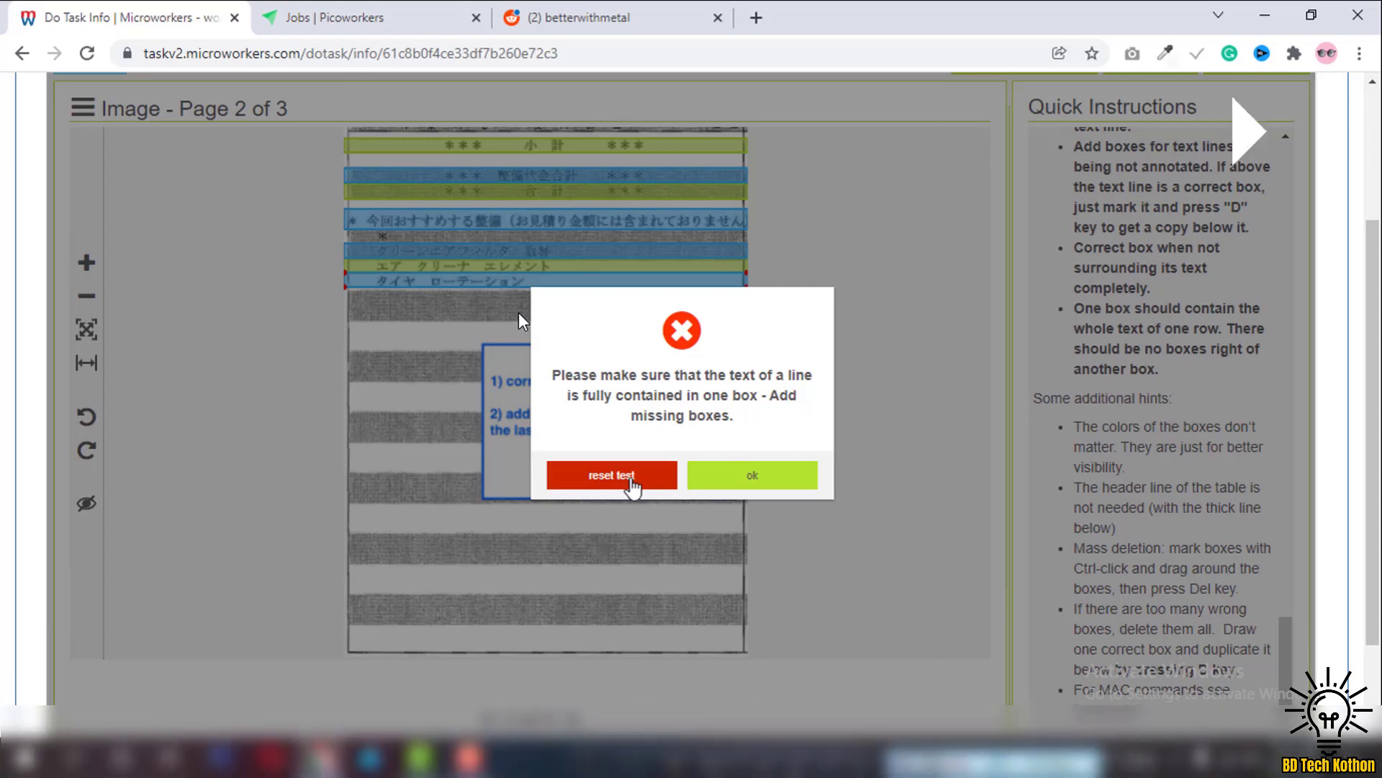
{"action": "left_click", "coordinate": [612, 476]}
Step: Enlarge the box on the 今回おすすめする整備 line to cover its text and add two duplicate boxes below the last one for the unmarked lines
{"action": "left_click_drag", "start_coordinate": [533, 324], "coordinate": [559, 329]}
{"action": "left_click", "coordinate": [504, 341]}
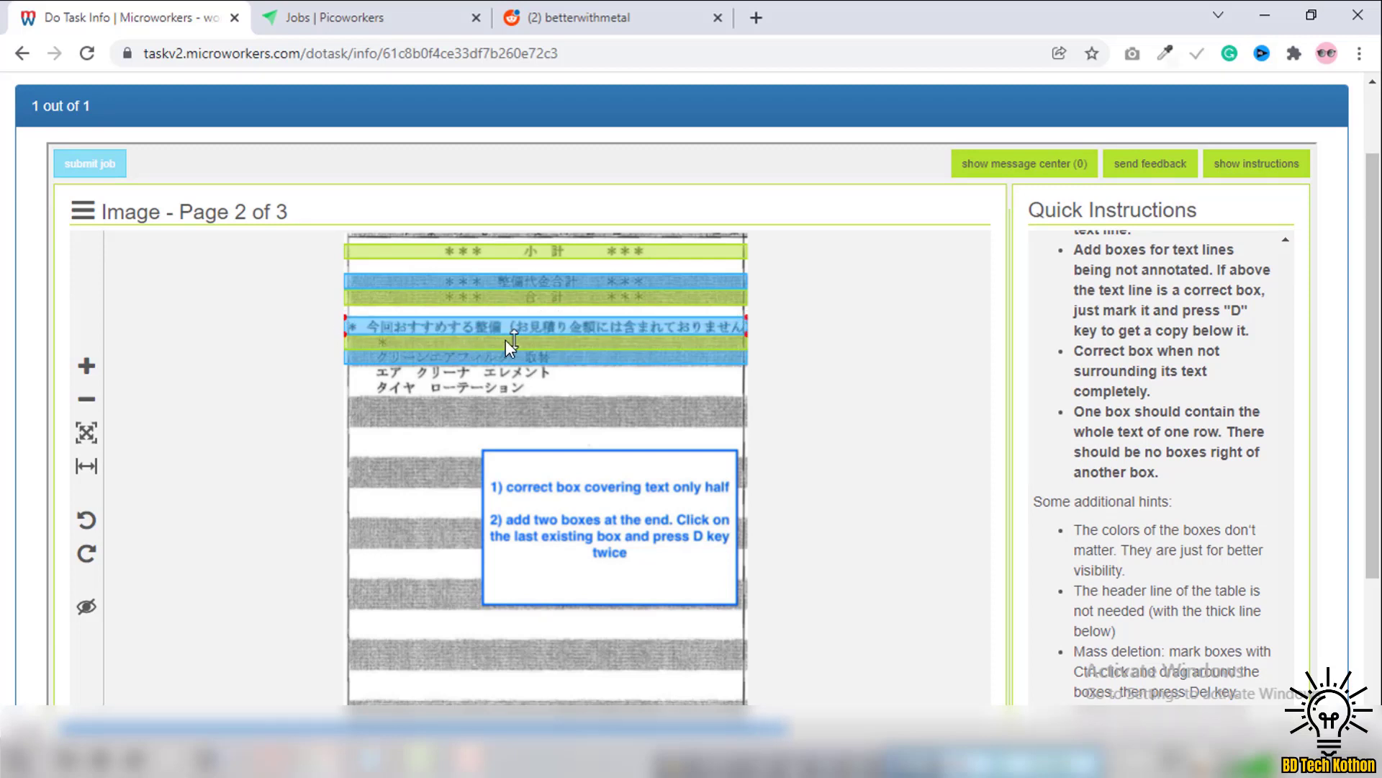
{"action": "left_click", "coordinate": [521, 358]}
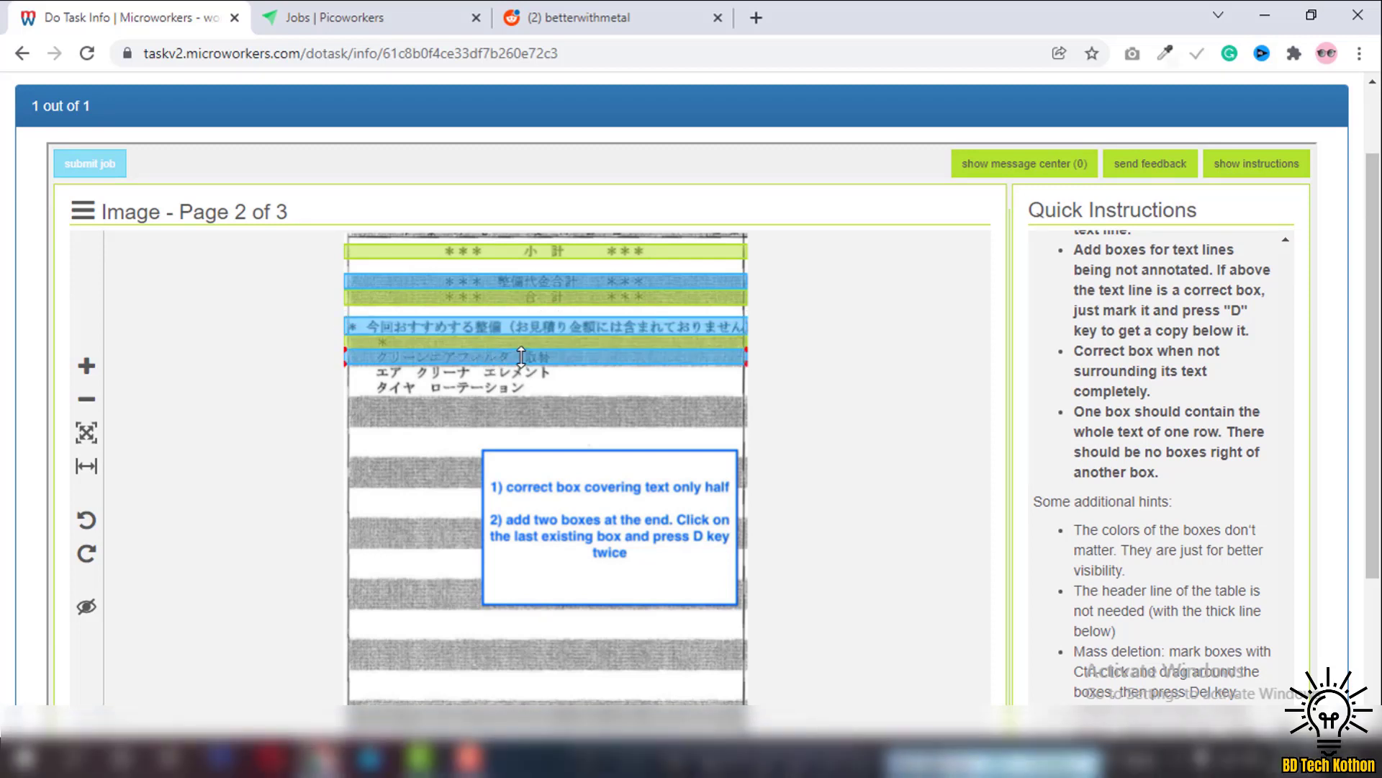
{"action": "scroll", "coordinate": [521, 358], "scroll_direction": "down", "scroll_amount": 1}
{"action": "key", "text": "d"}
{"action": "key", "text": "d"}
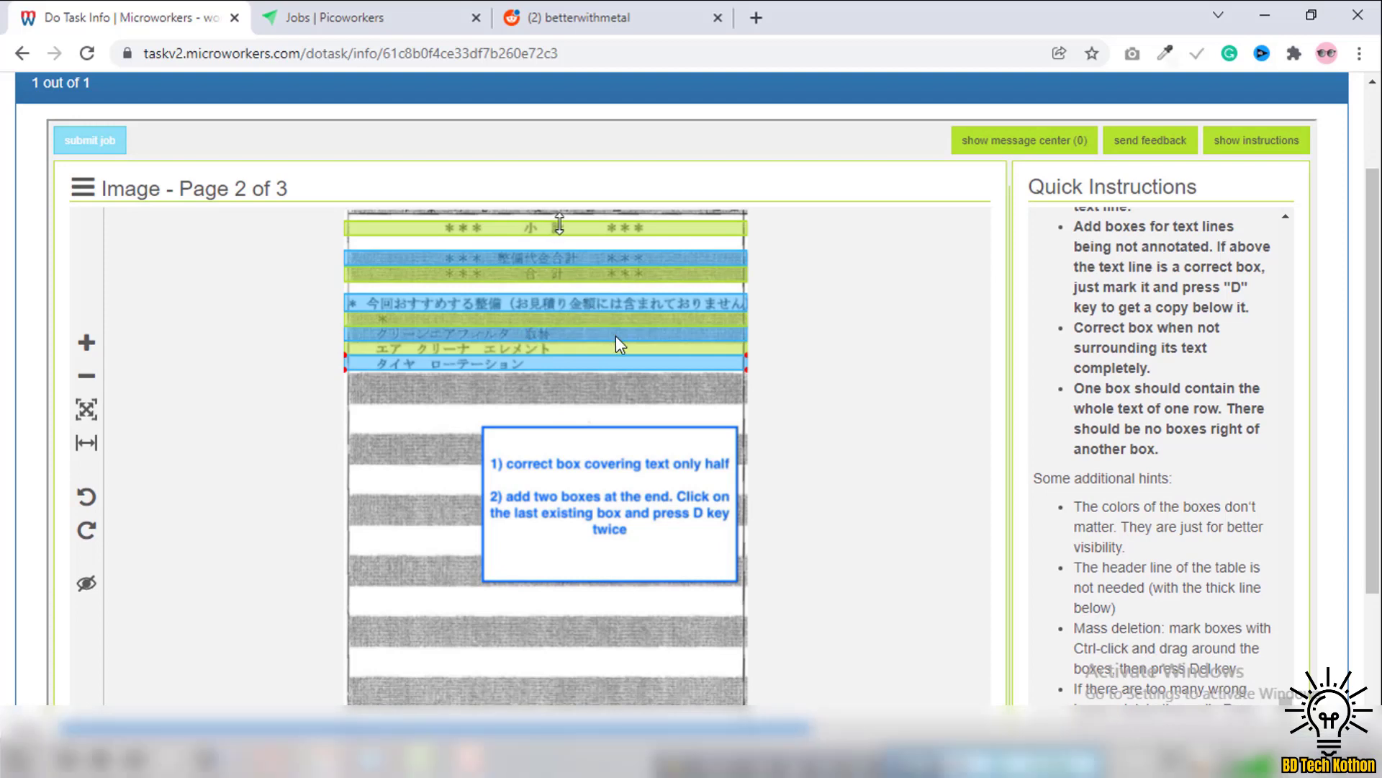
Step: Go to page 3 of the image set
{"action": "scroll", "coordinate": [618, 340], "scroll_direction": "down", "scroll_amount": 3}
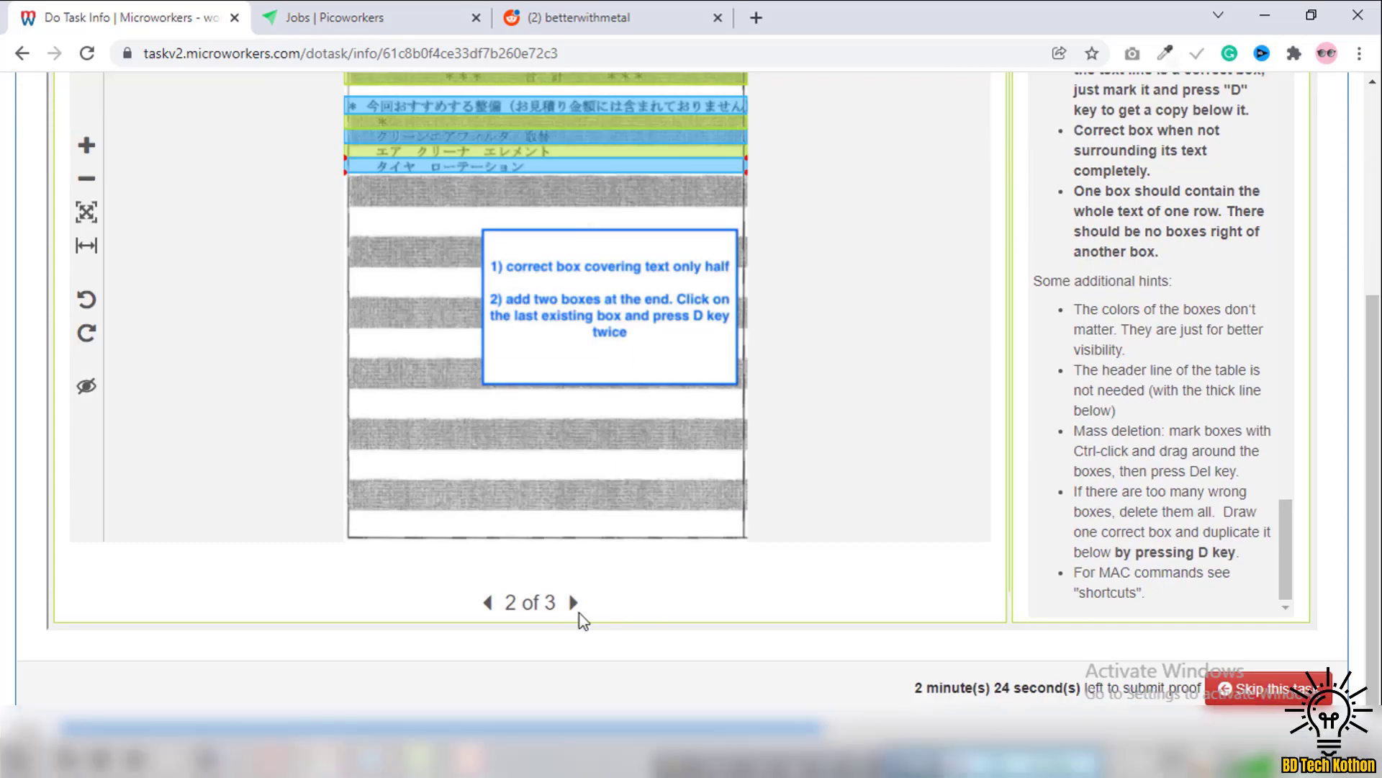
{"action": "left_click", "coordinate": [574, 602]}
{"action": "scroll", "coordinate": [624, 339], "scroll_direction": "up", "scroll_amount": 3}
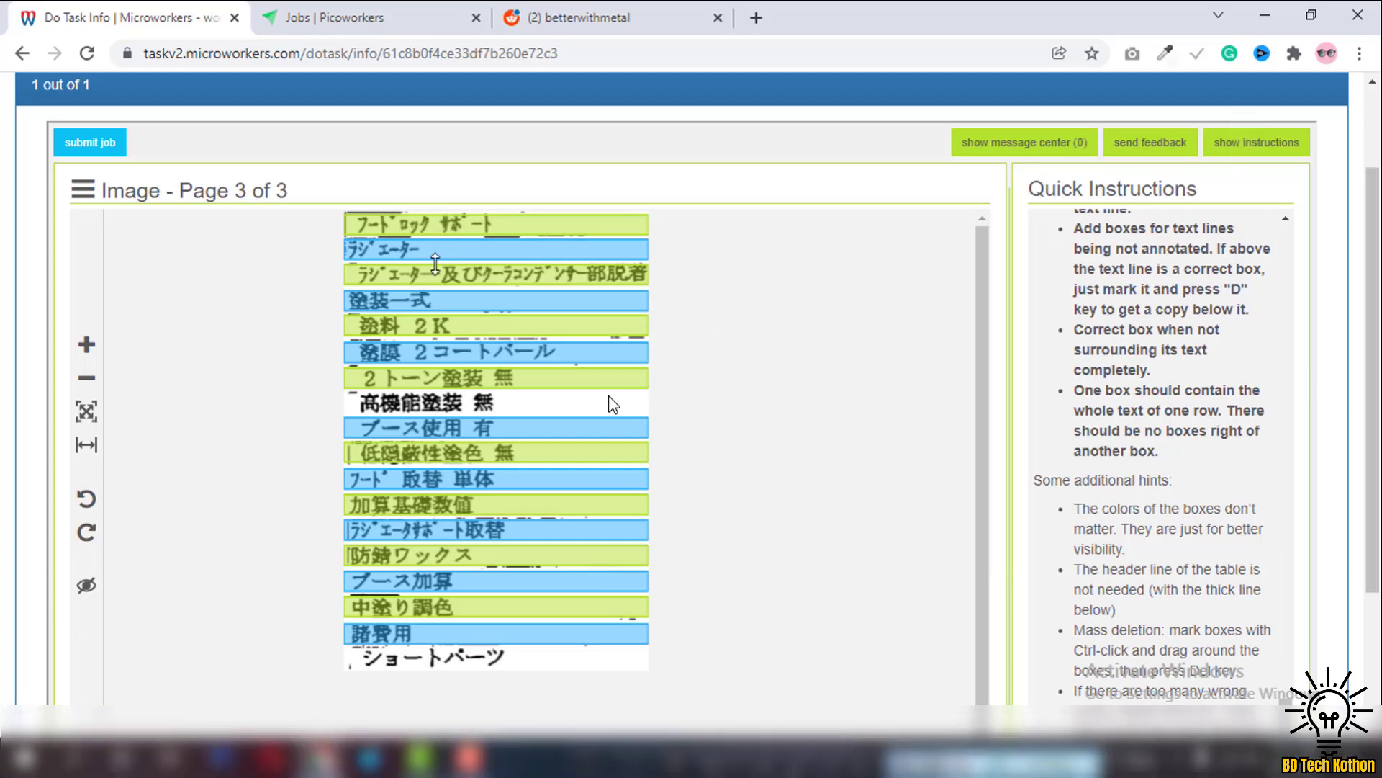
Step: Add the missing boxes on the 高機能塗装 無 and ショートパーツ lines as duplicates of the boxes above, stretching the first over its full text
{"action": "left_click", "coordinate": [464, 353]}
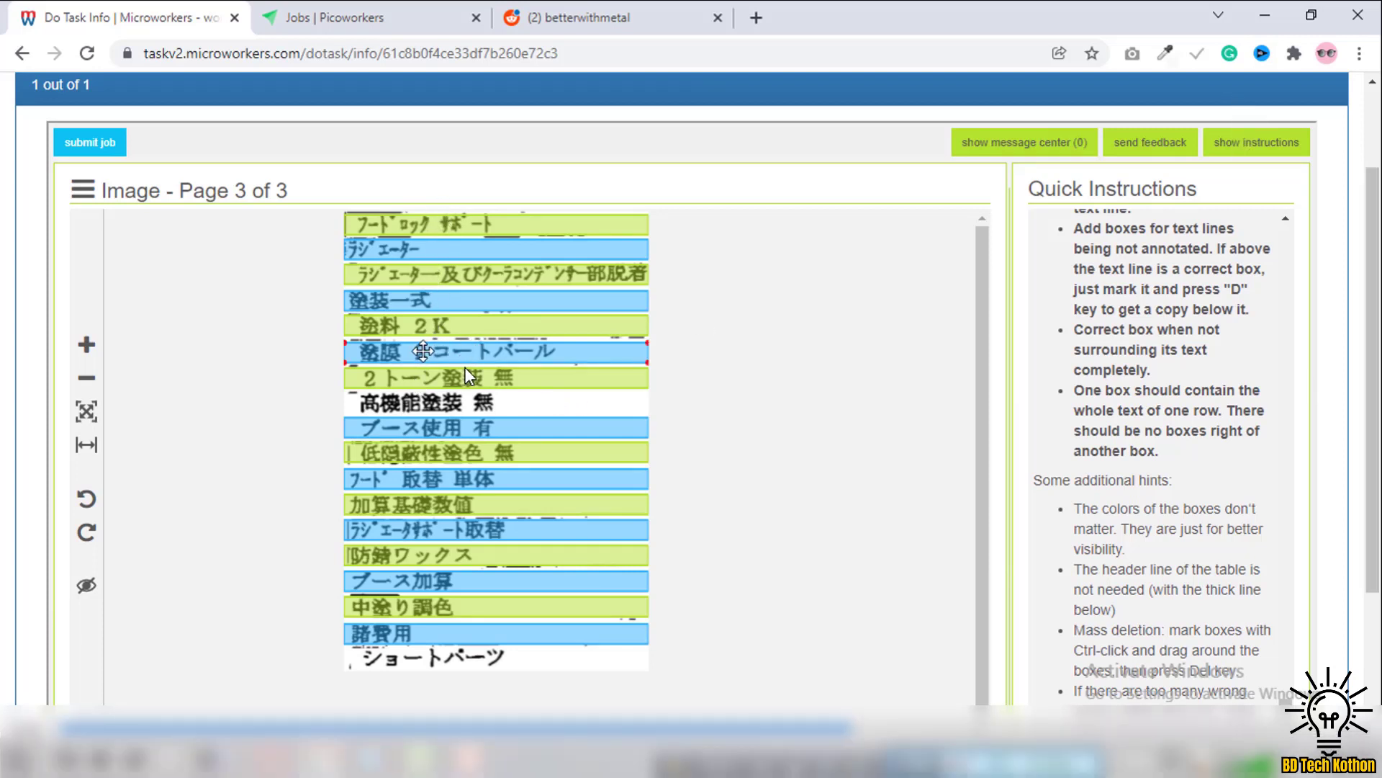
{"action": "left_click", "coordinate": [518, 378]}
{"action": "key", "text": "d"}
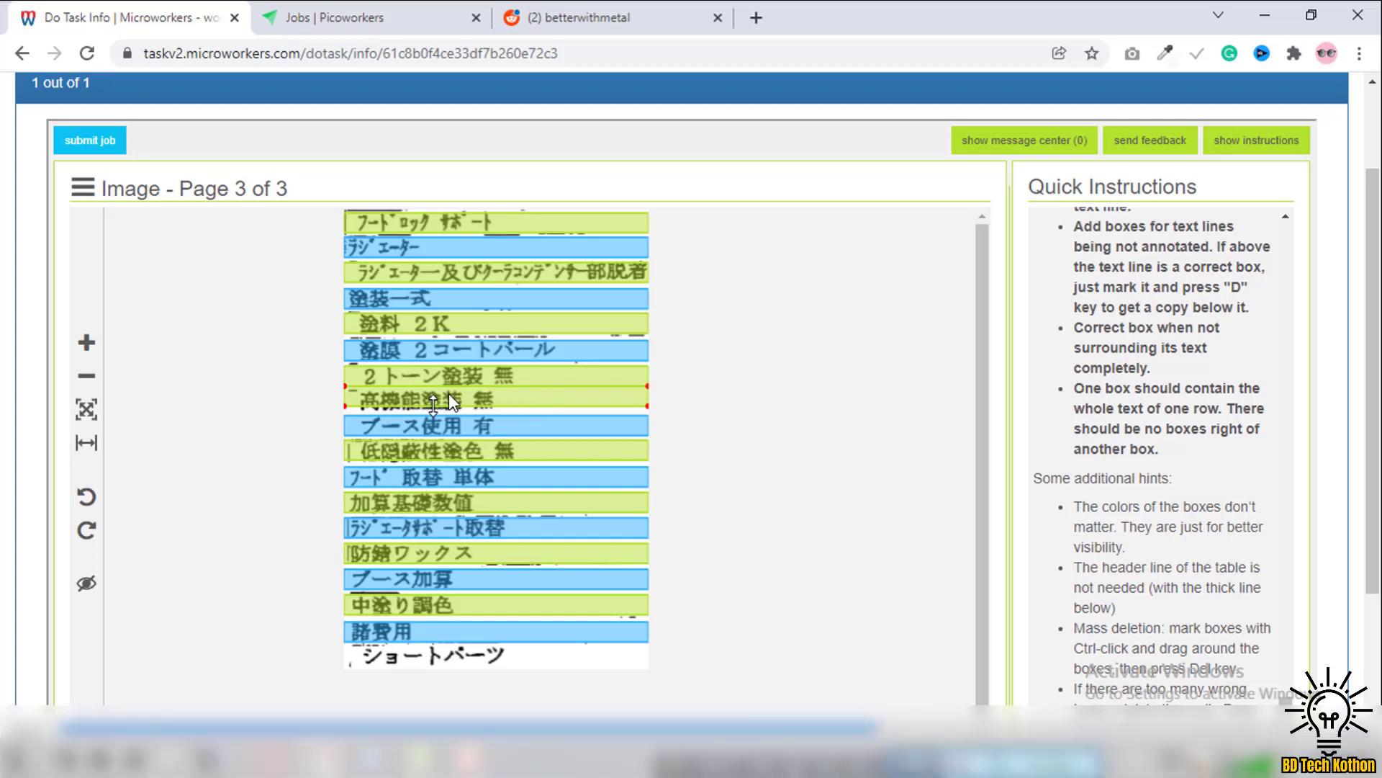
{"action": "left_click_drag", "start_coordinate": [524, 408], "coordinate": [509, 414]}
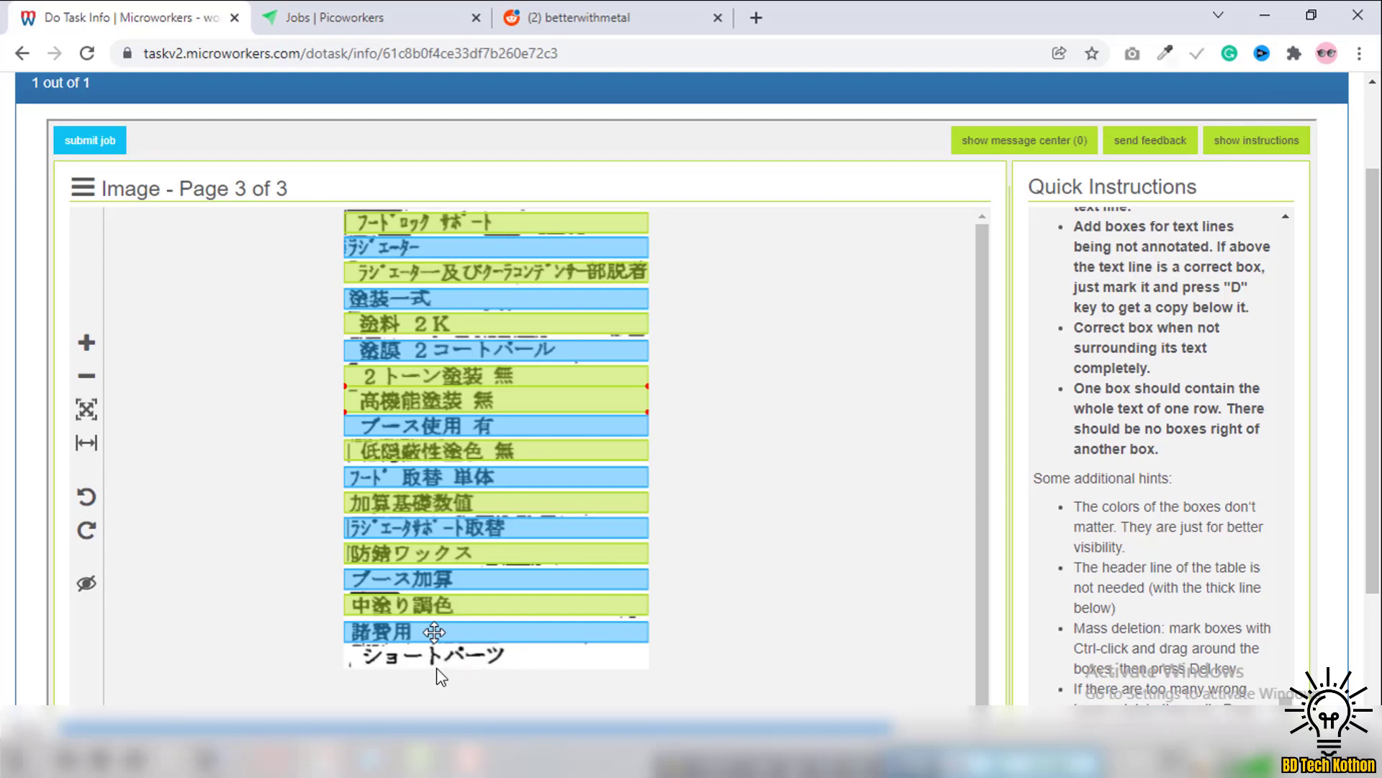
{"action": "left_click", "coordinate": [428, 633]}
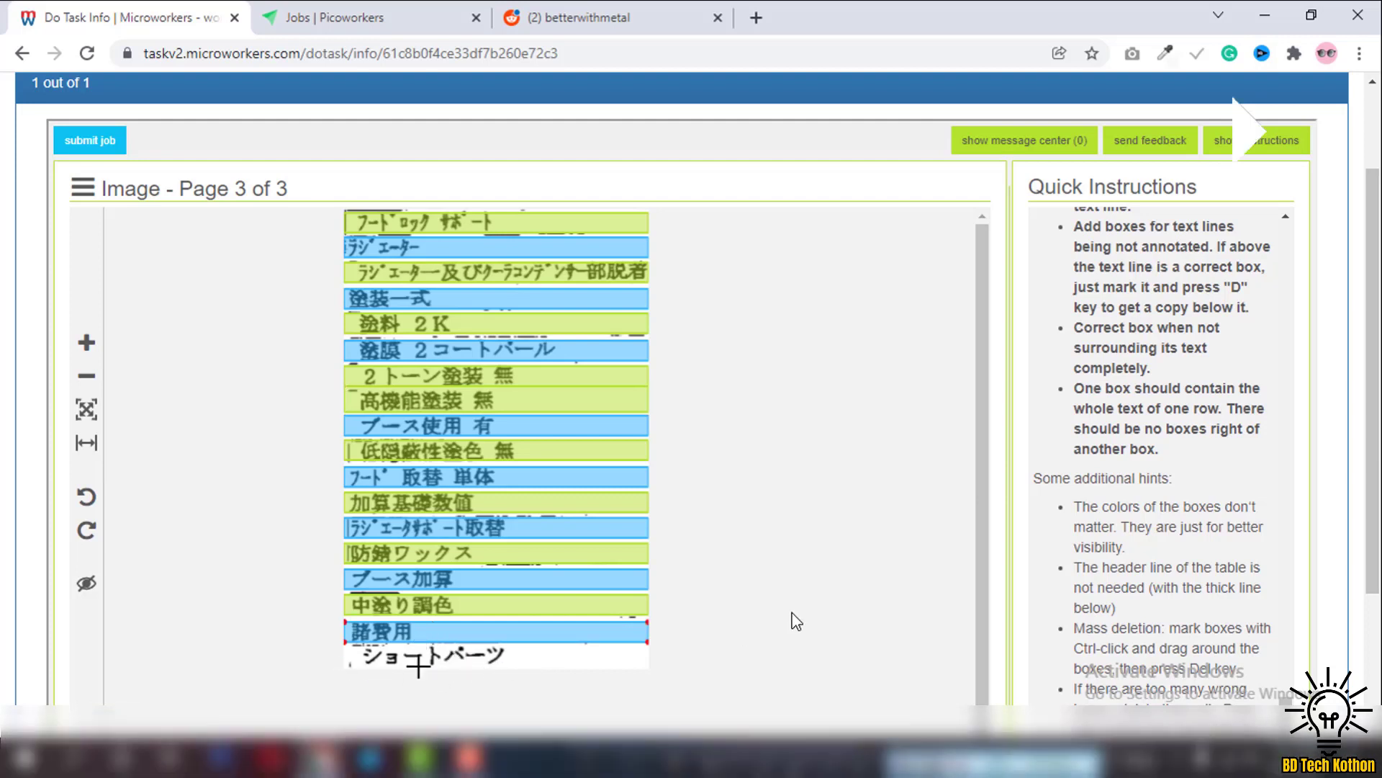
{"action": "key", "text": "d"}
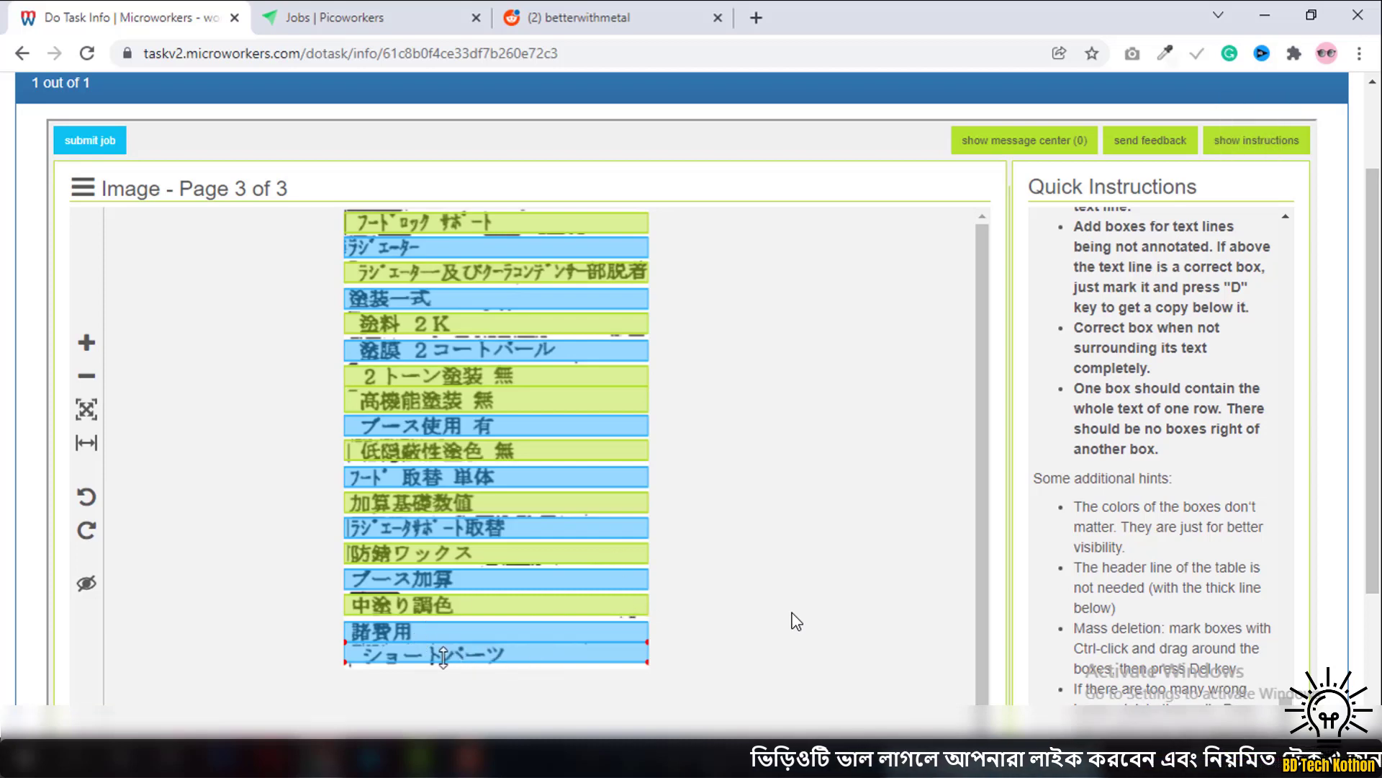
Step: Submit the finished job and check the submission message
{"action": "scroll", "coordinate": [796, 621], "scroll_direction": "down", "scroll_amount": 1}
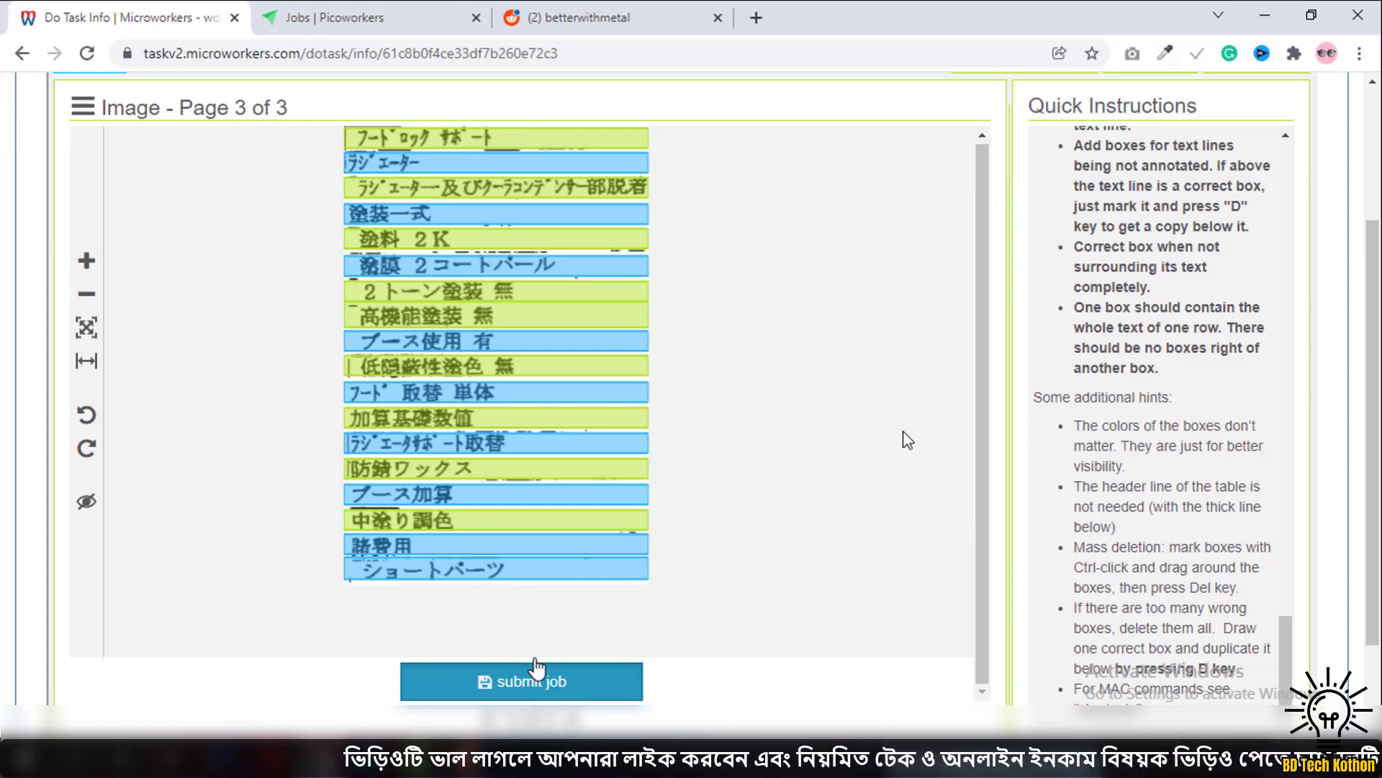
{"action": "left_click", "coordinate": [536, 673]}
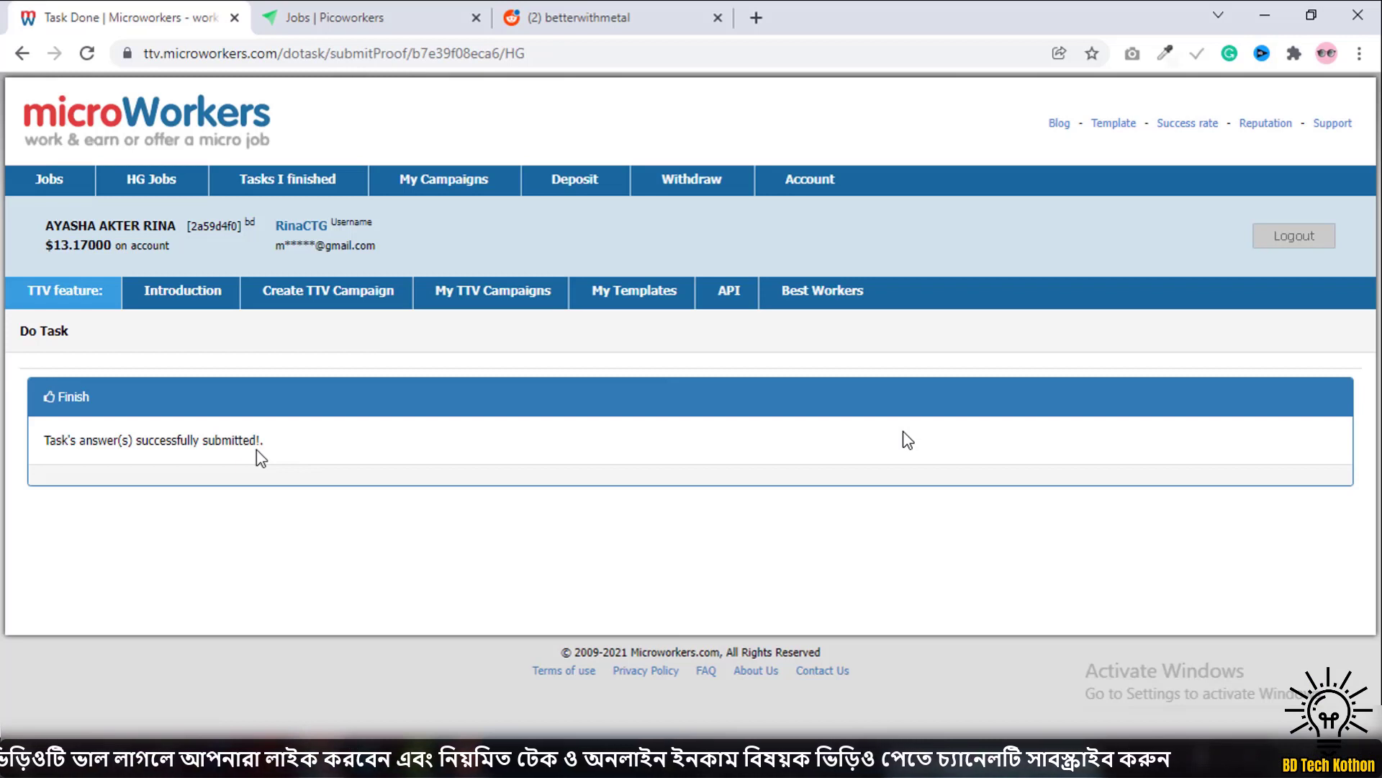
{"action": "left_click_drag", "start_coordinate": [256, 449], "coordinate": [34, 450]}
{"action": "left_click", "coordinate": [364, 413]}
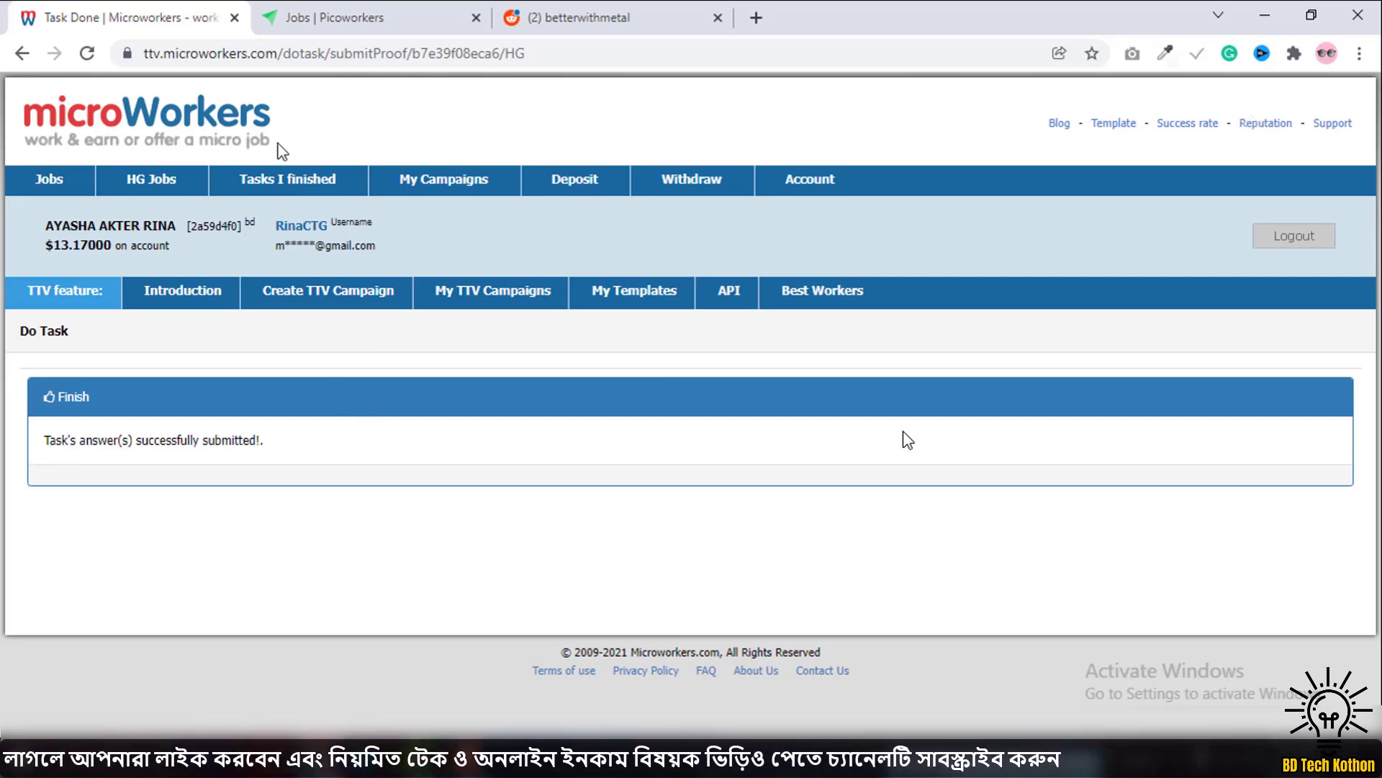